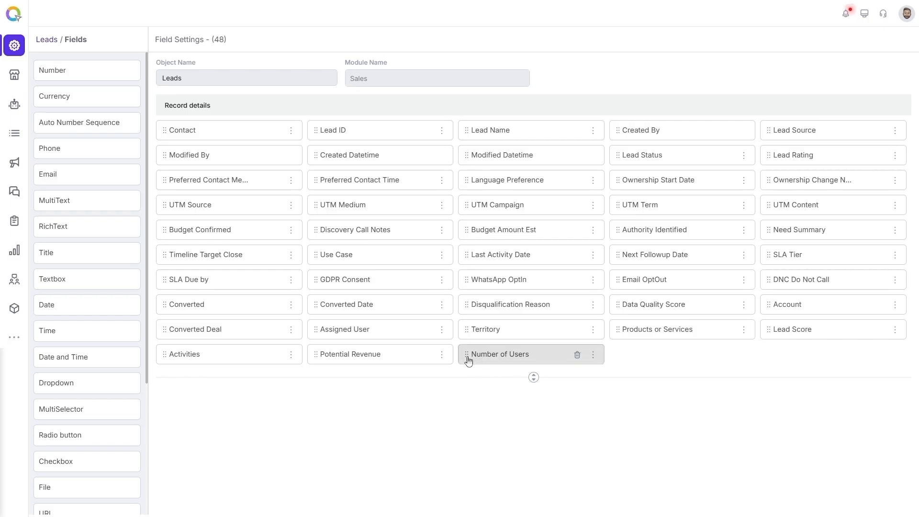
# Open the Number of Users field settings, review its display and decimal options, and save the field
pyautogui.click(469, 357)
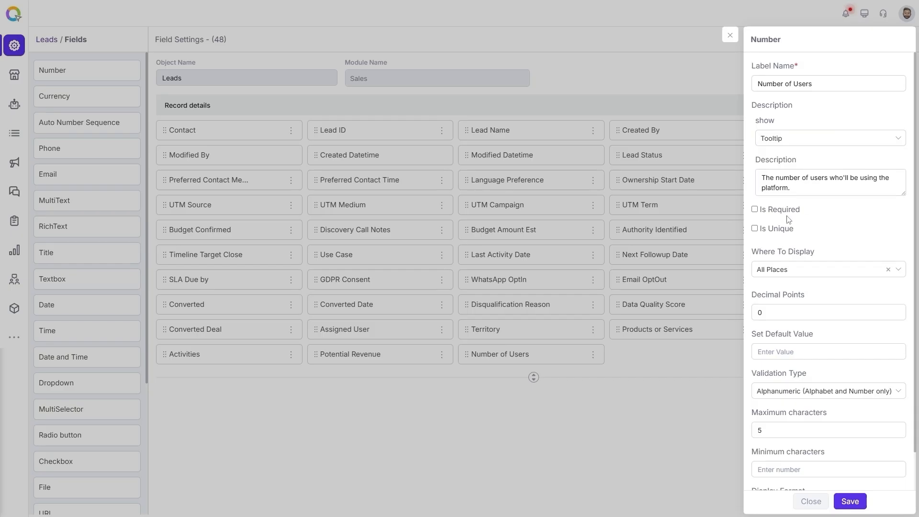
pyautogui.click(804, 275)
pyautogui.click(832, 276)
pyautogui.click(792, 316)
pyautogui.scroll(-1, 823, 373)
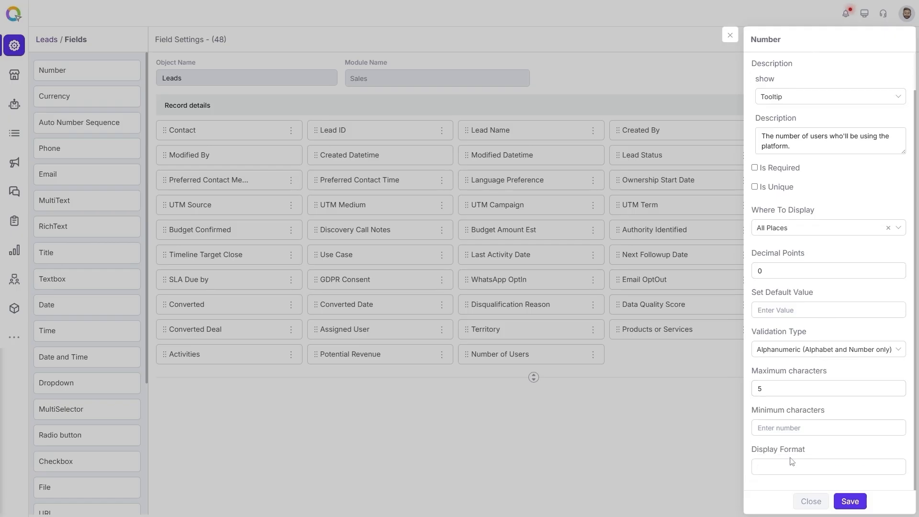
pyautogui.click(850, 501)
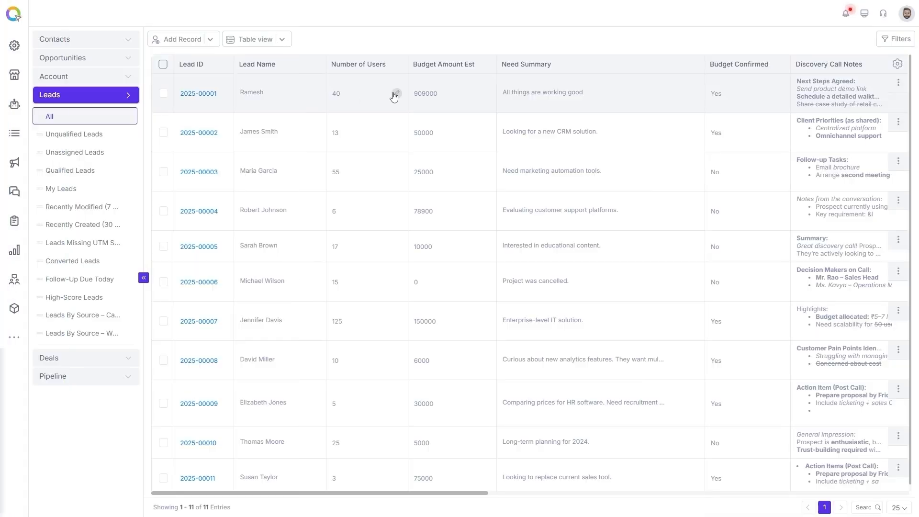
# Open the Budget Amount Est field settings and set its currency type to United States
pyautogui.click(396, 93)
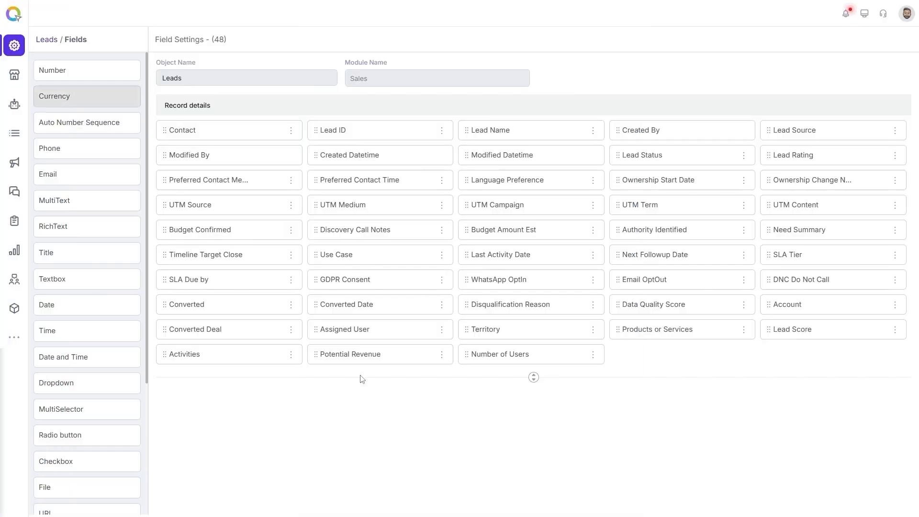
pyautogui.click(513, 236)
pyautogui.click(512, 236)
pyautogui.click(512, 235)
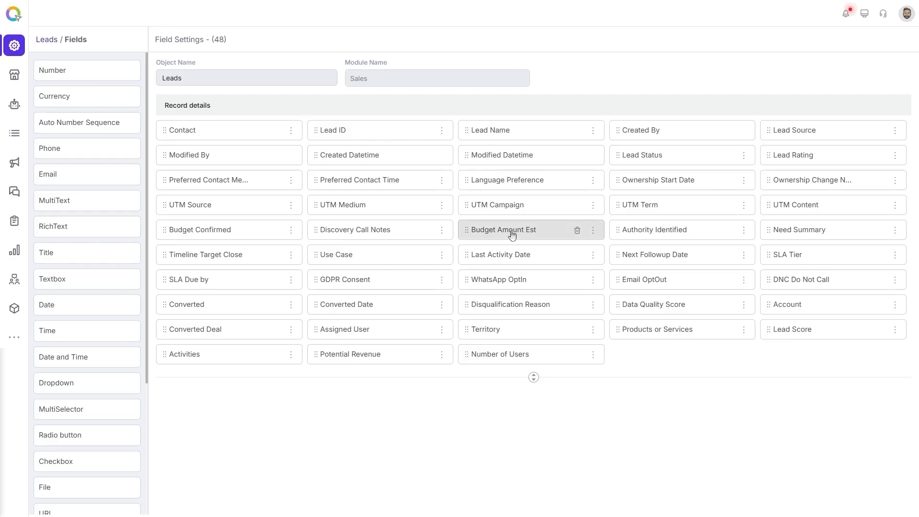
pyautogui.click(488, 235)
pyautogui.click(809, 313)
pyautogui.write('un')
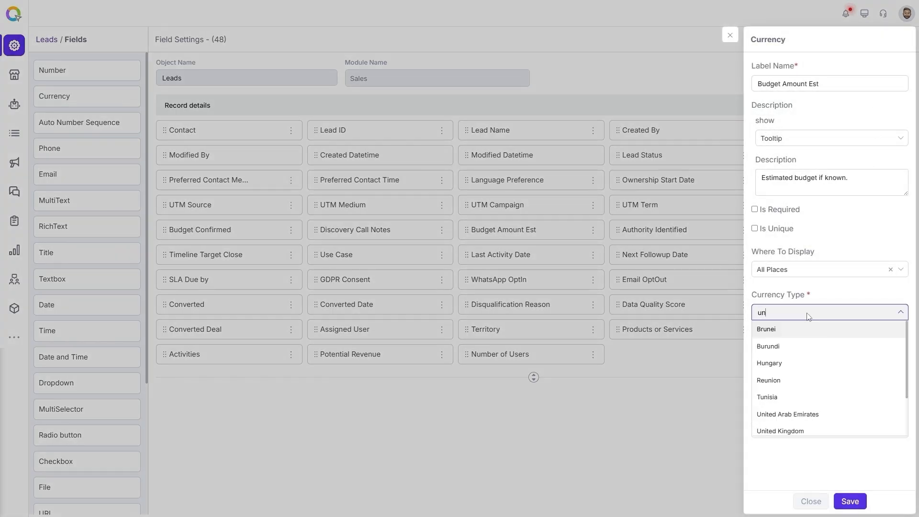
pyautogui.write('ite')
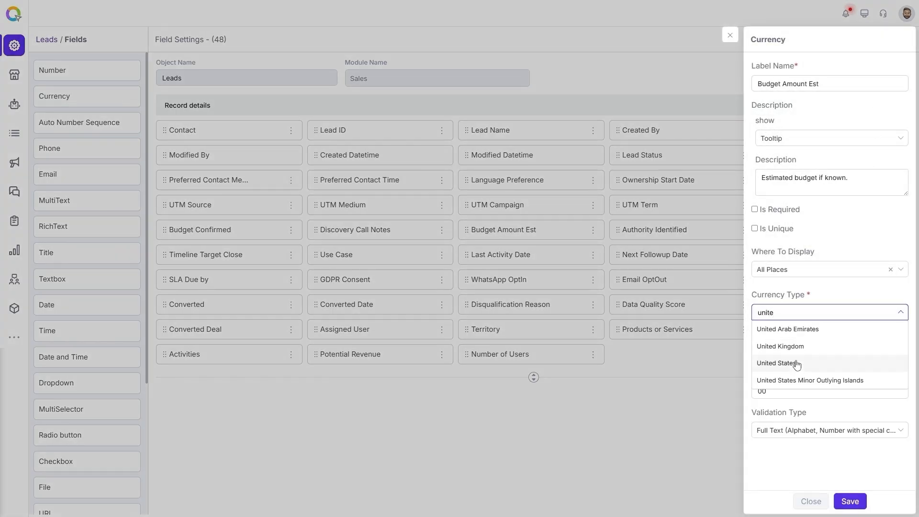
pyautogui.click(797, 365)
pyautogui.click(799, 356)
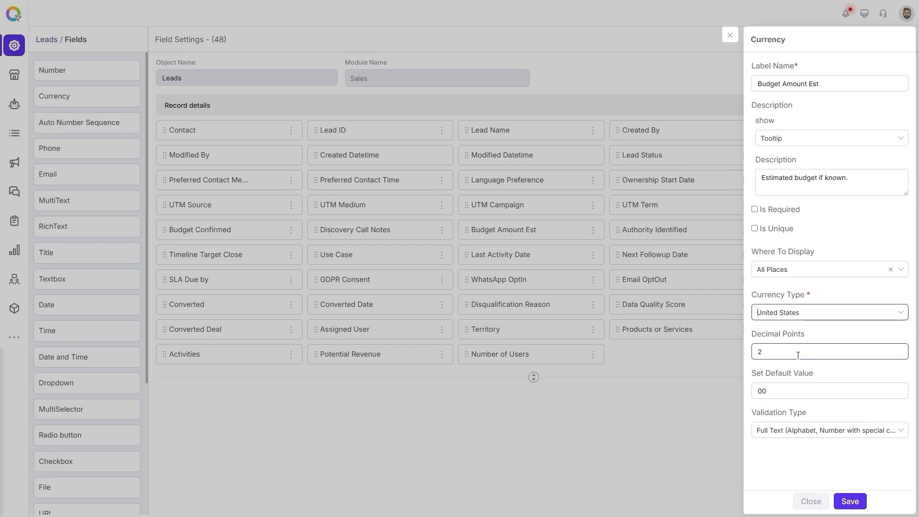
pyautogui.click(793, 393)
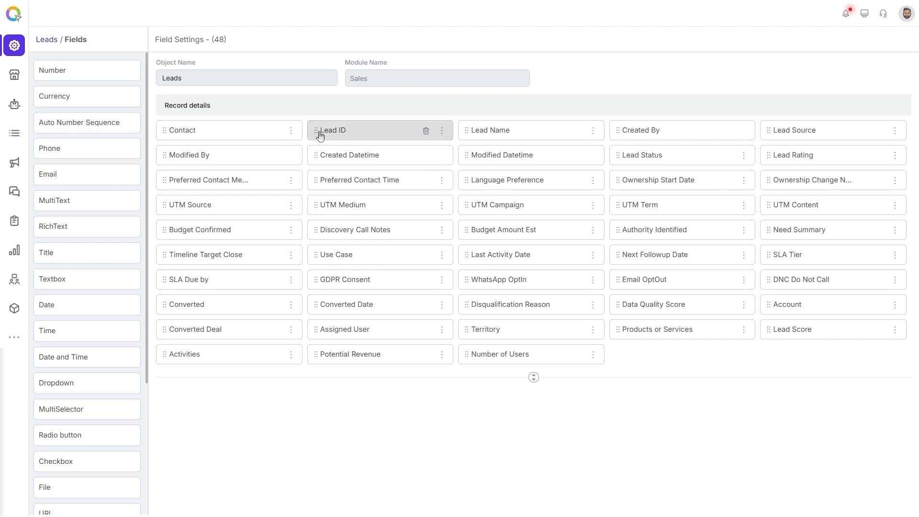
# Open the Lead ID field settings and compare the Suffix Value and Prefix Value options, keeping Prefix Value
pyautogui.click(320, 135)
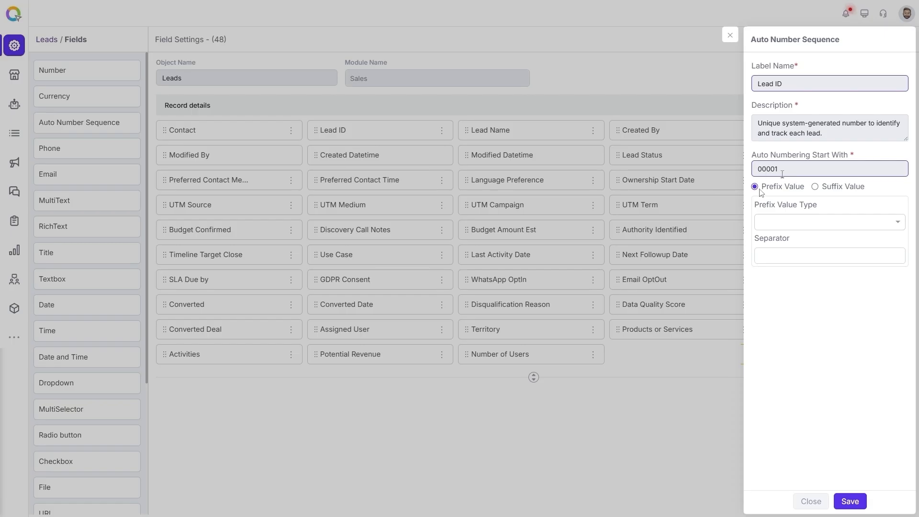
pyautogui.click(815, 188)
pyautogui.click(755, 188)
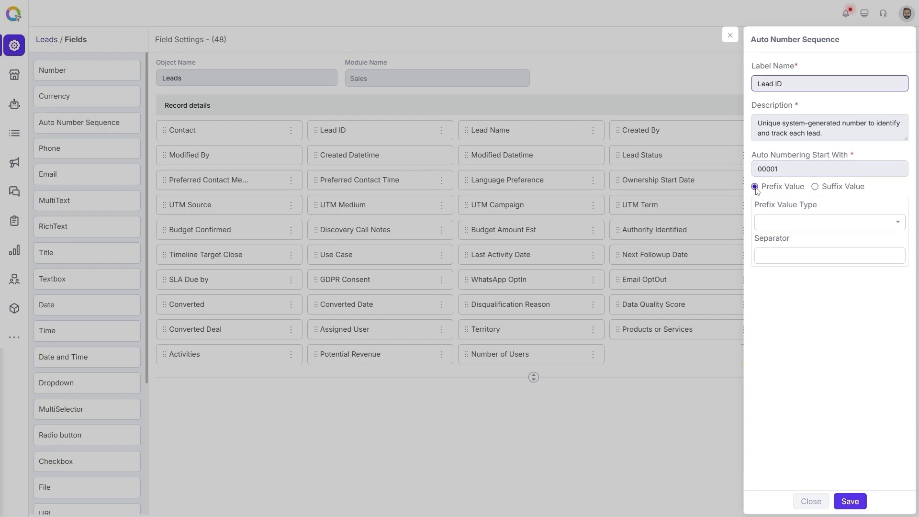
pyautogui.click(816, 187)
pyautogui.click(755, 188)
# Try a Text prefix value type for the Lead ID and remove it
pyautogui.click(790, 222)
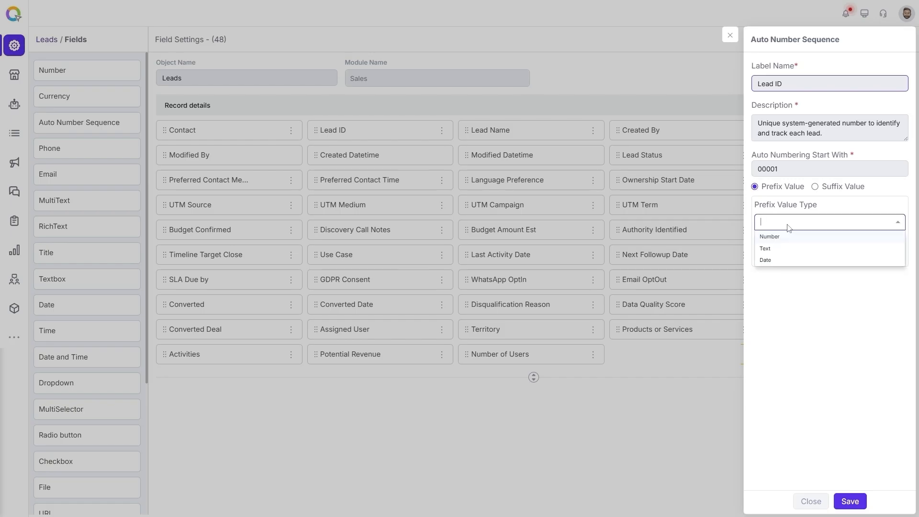
pyautogui.click(767, 249)
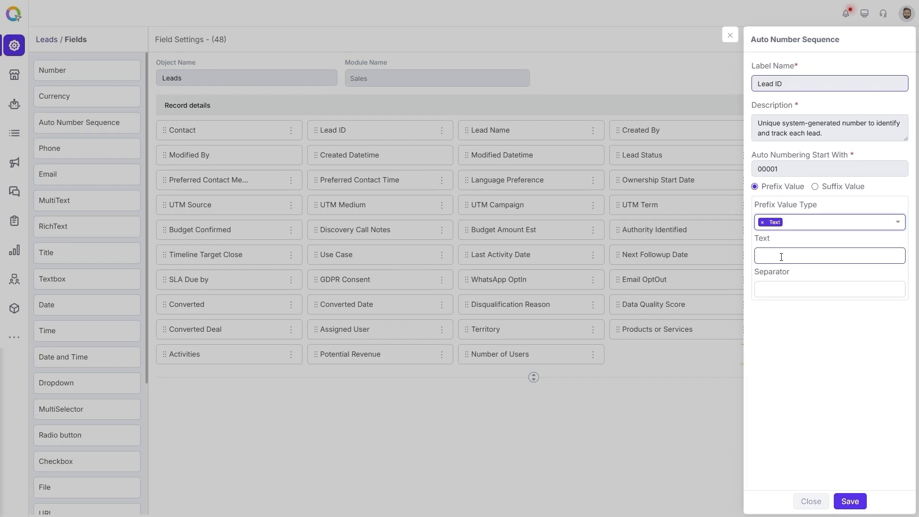
pyautogui.click(762, 222)
# Try a Number prefix value type with Static and then Dynamic numbering, then remove it
pyautogui.click(770, 223)
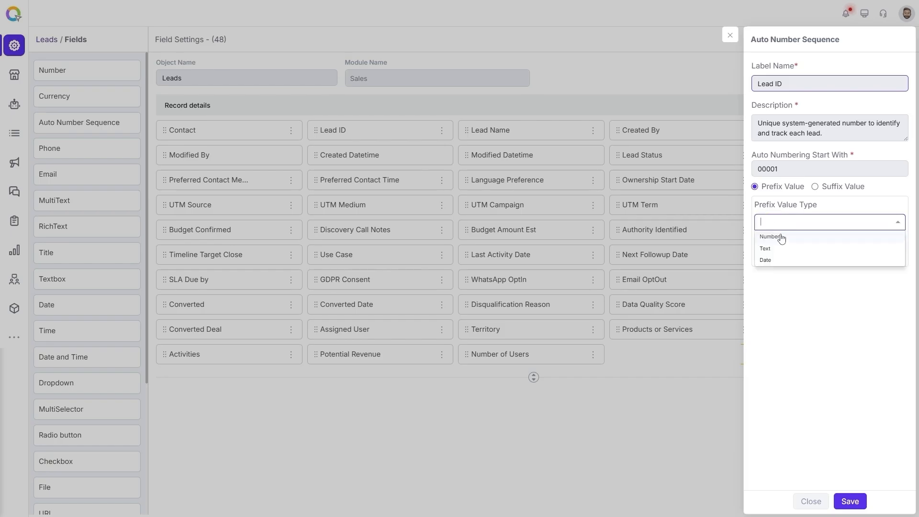
pyautogui.click(778, 239)
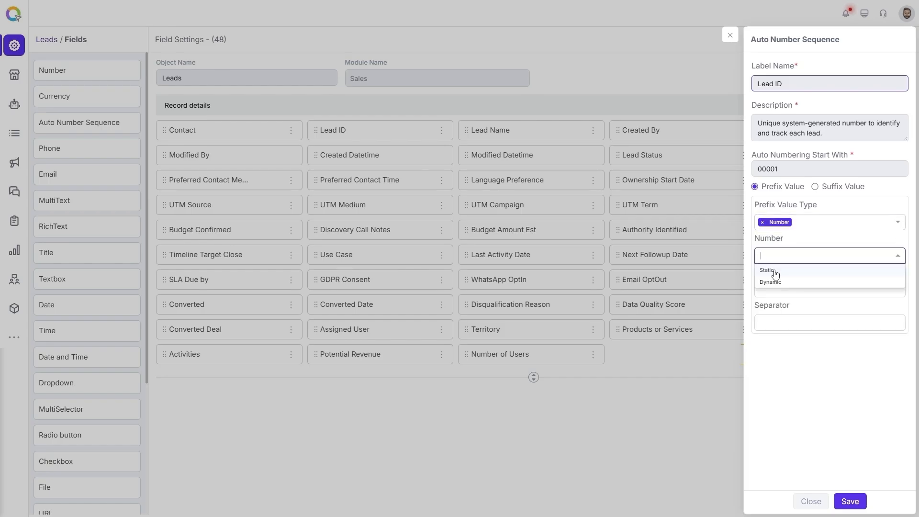
pyautogui.click(775, 273)
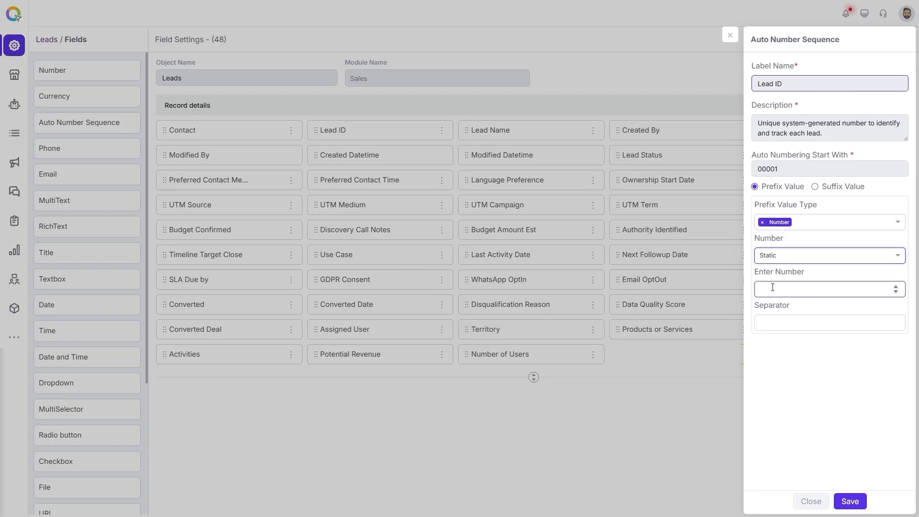
pyautogui.click(794, 256)
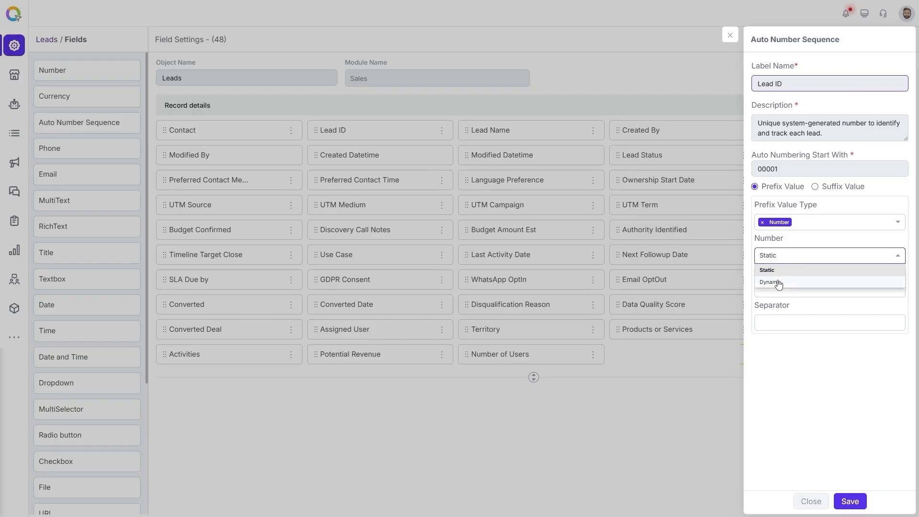
pyautogui.click(780, 281)
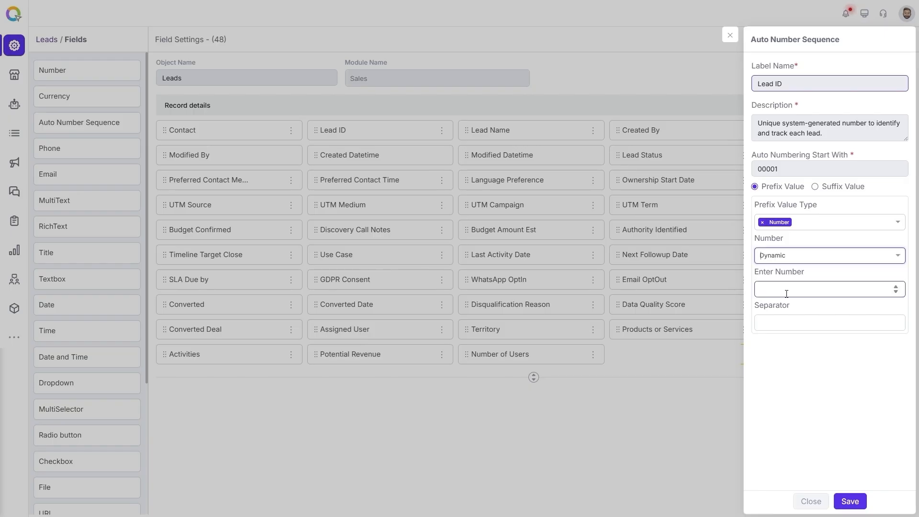
pyautogui.click(763, 223)
# Set the Lead ID prefix value type to Date with the YYYY format
pyautogui.click(799, 226)
pyautogui.click(768, 261)
pyautogui.click(804, 258)
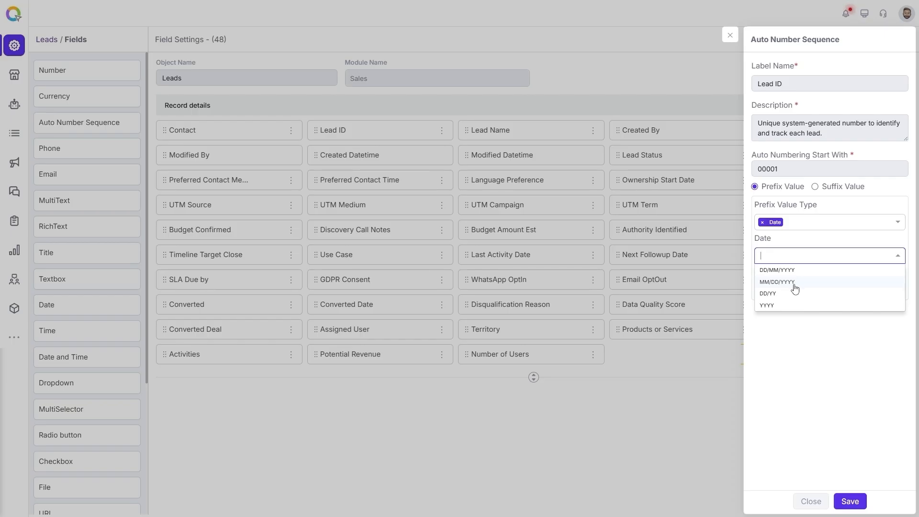
pyautogui.click(774, 306)
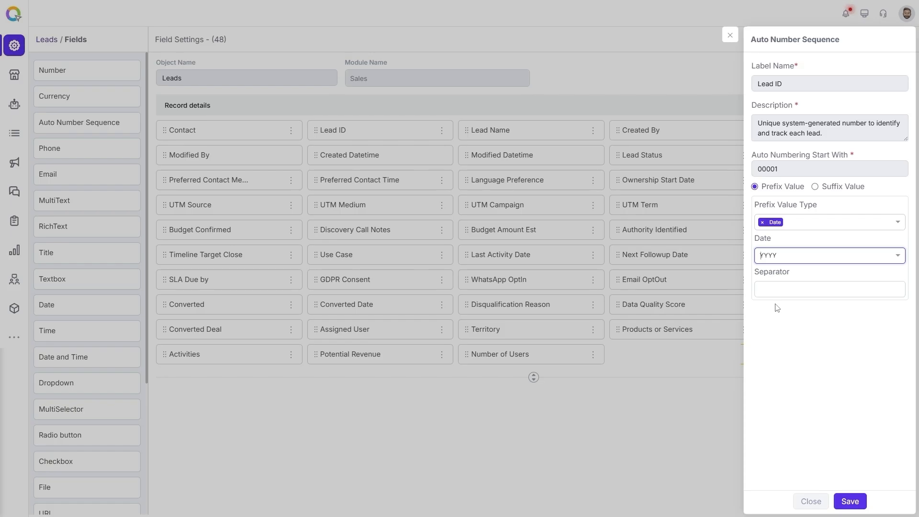
# Set the prefix separator to - and save the Lead ID field
pyautogui.click(814, 228)
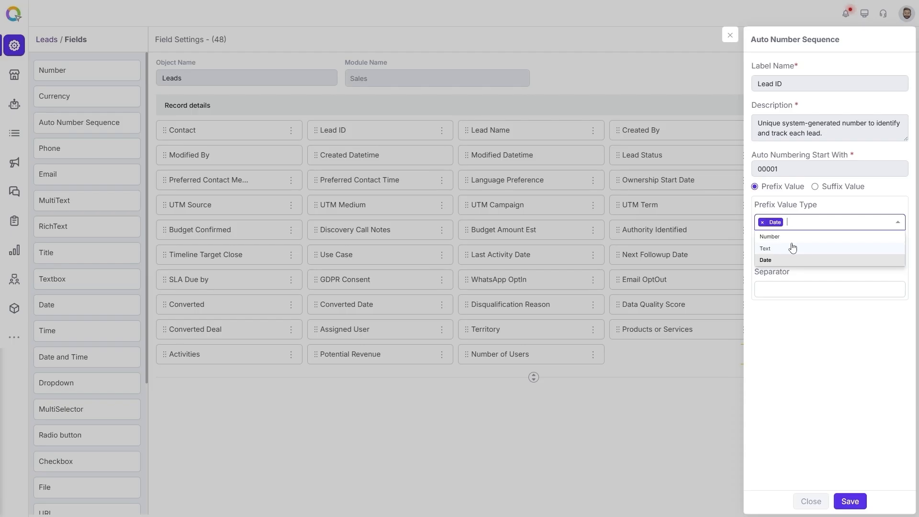
pyautogui.click(776, 288)
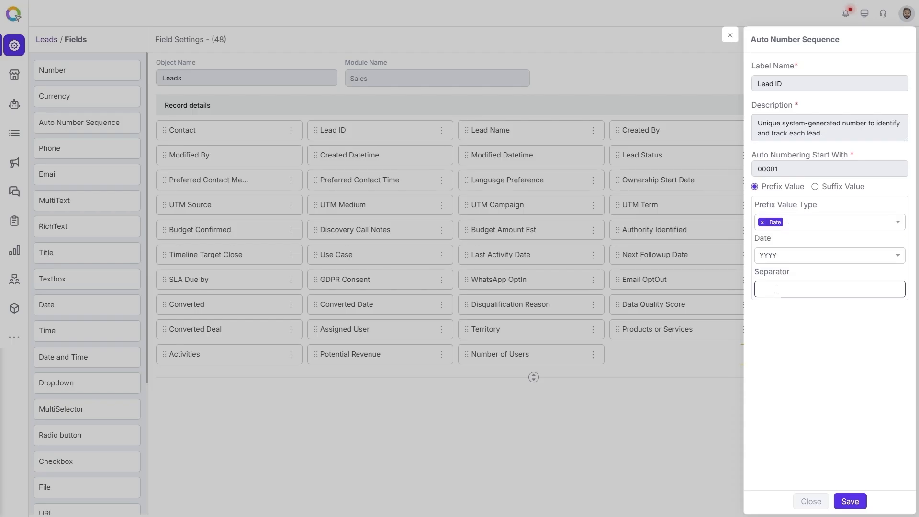
pyautogui.write('-')
pyautogui.click(850, 501)
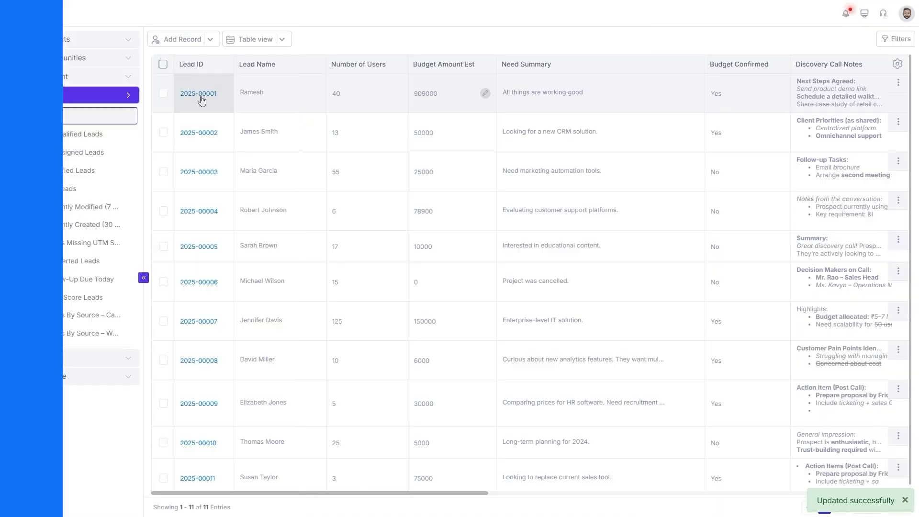